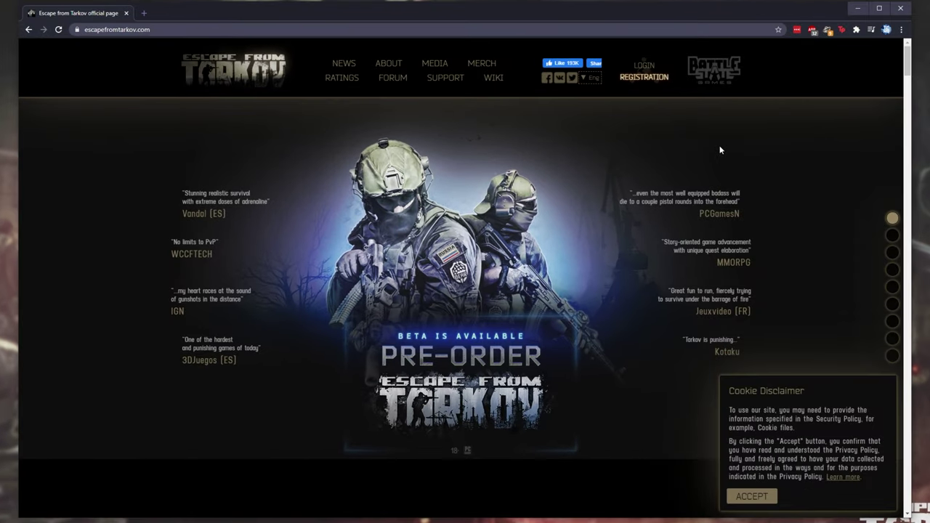
Step: Log in to the Escape from Tarkov website and accept the cookie disclaimer
left_click(650, 67)
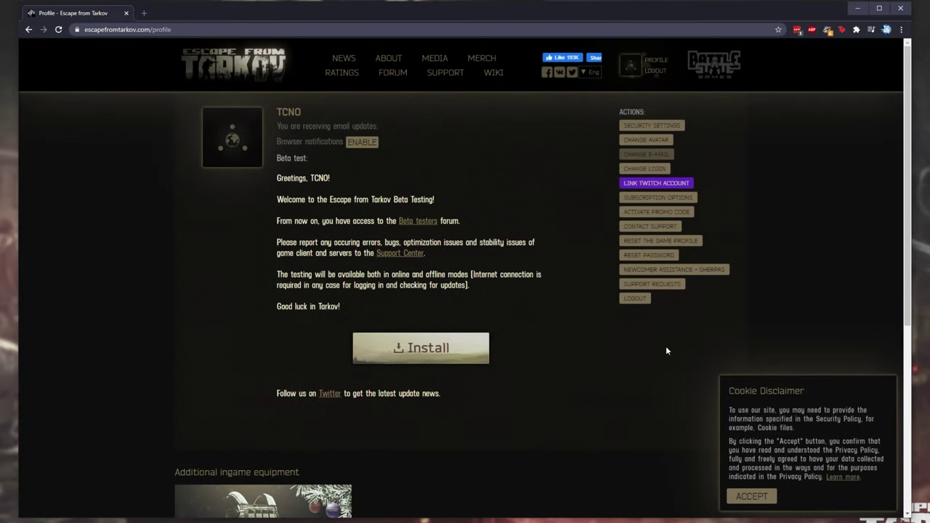
left_click(748, 496)
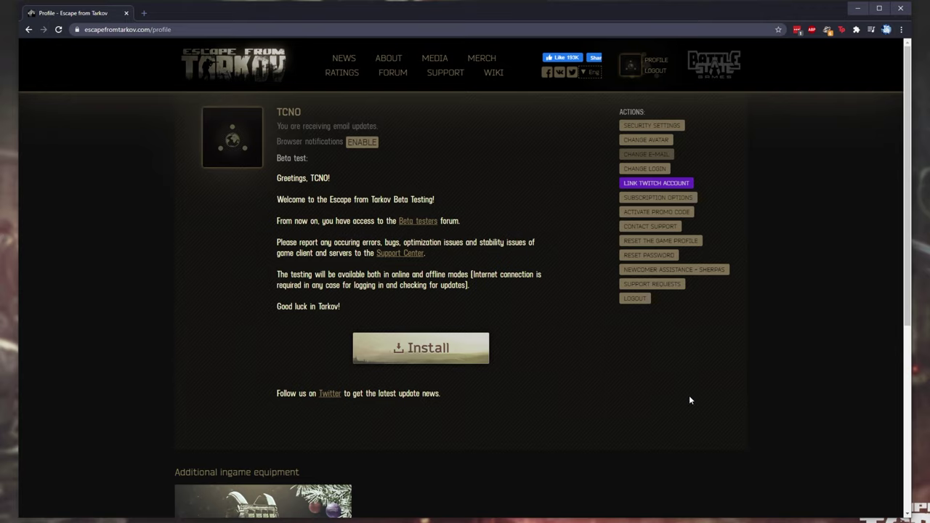
Step: Link a Twitch account from the Escape from Tarkov profile page and dismiss the resulting notice
left_click(656, 61)
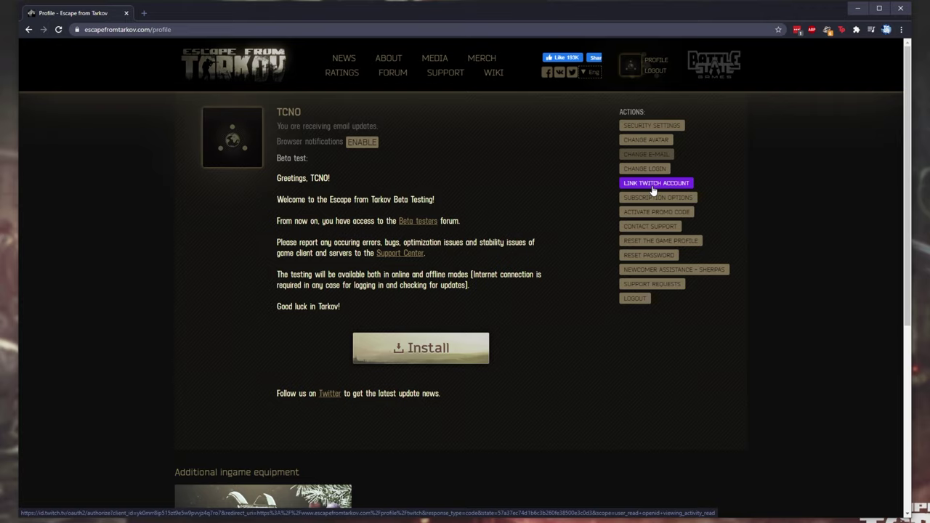
left_click(653, 191)
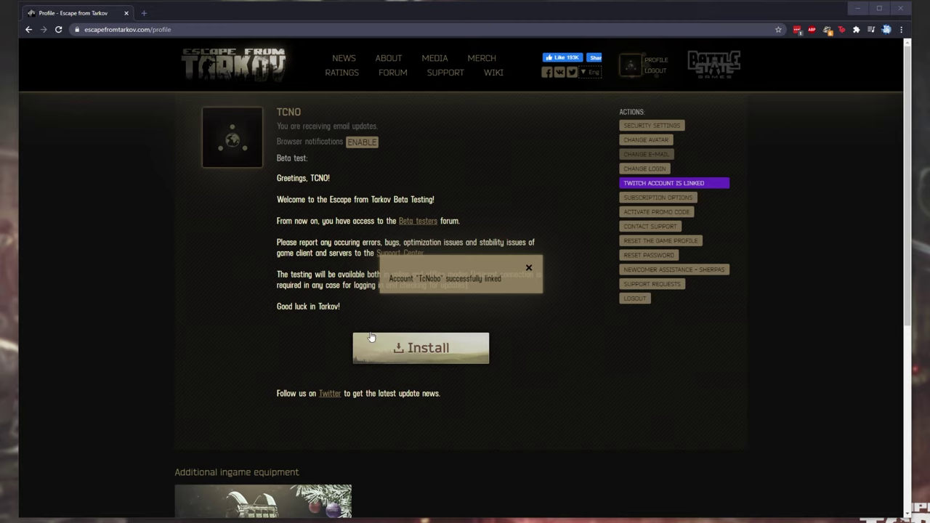
left_click(528, 269)
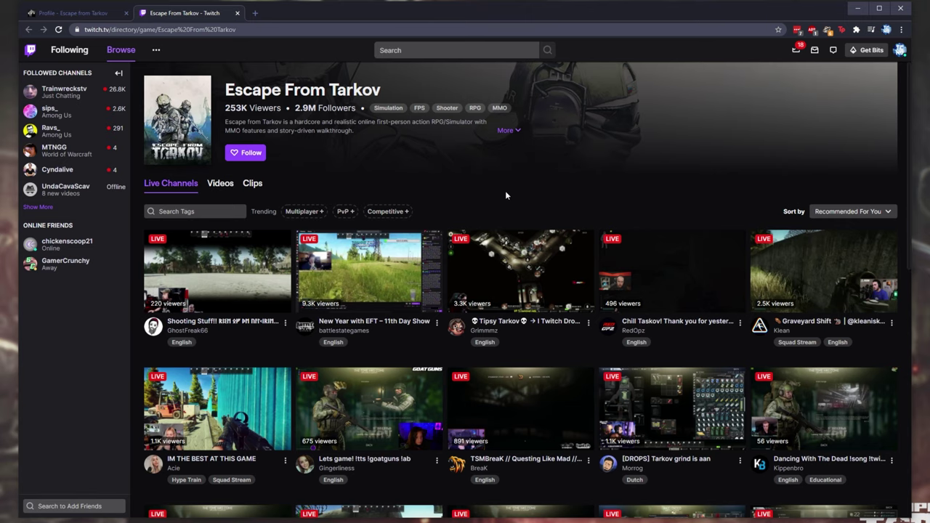
Step: Open the battlestategames live stream from Twitch's Escape From Tarkov category in a new tab and switch to it
left_click_drag(225, 89, 381, 90)
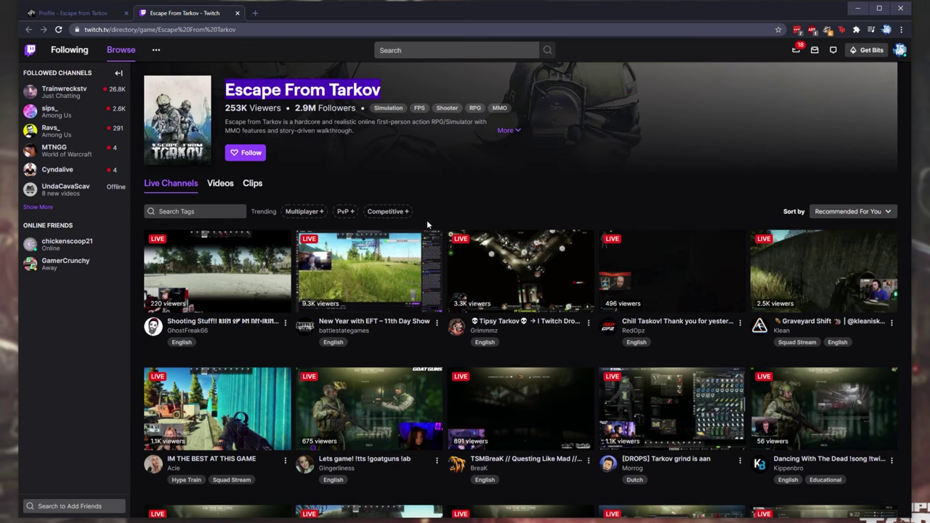
scroll(427, 220, "down", 10)
scroll(427, 252, "up", 10)
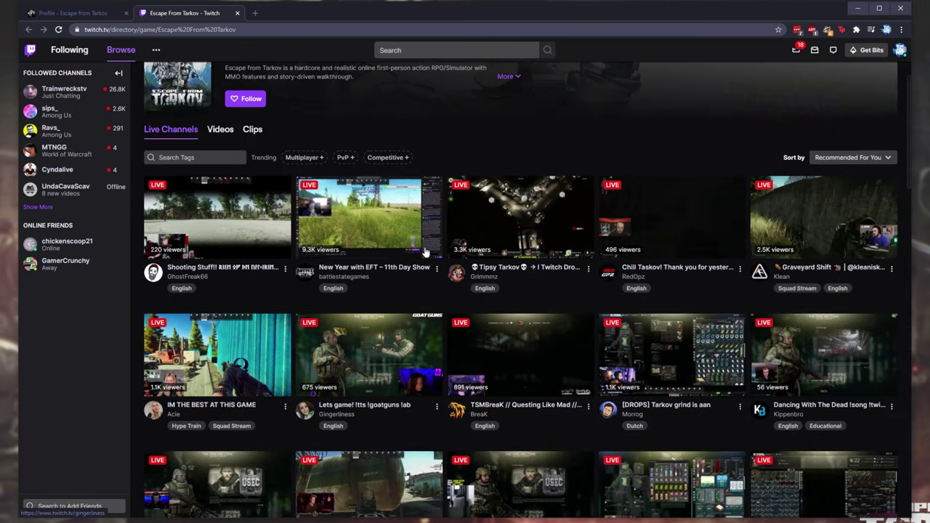
right_click(397, 288)
left_click(428, 294)
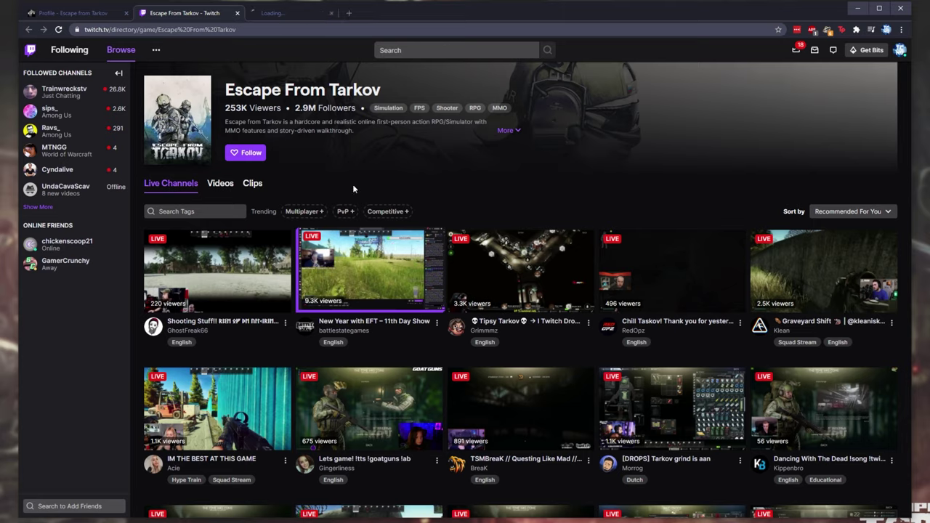
left_click(297, 12)
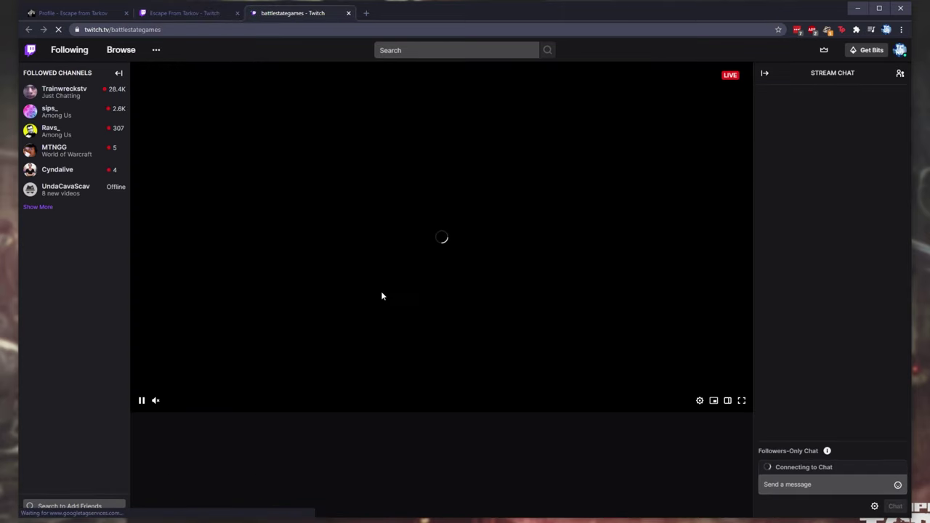
Step: Read the Drops notice about earning loot below the battlestategames stream title
scroll(301, 362, "down", 2)
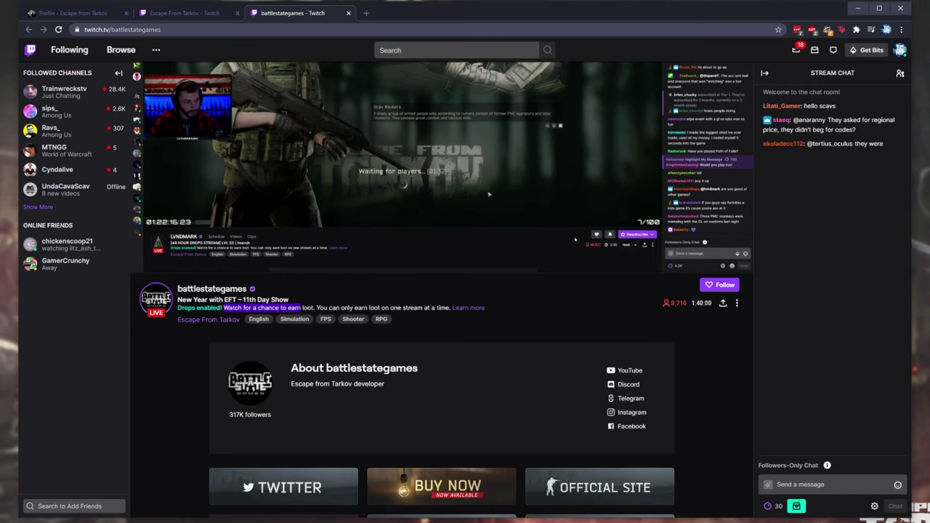
left_click_drag(224, 308, 468, 324)
left_click(490, 333)
scroll(491, 333, "up", 2)
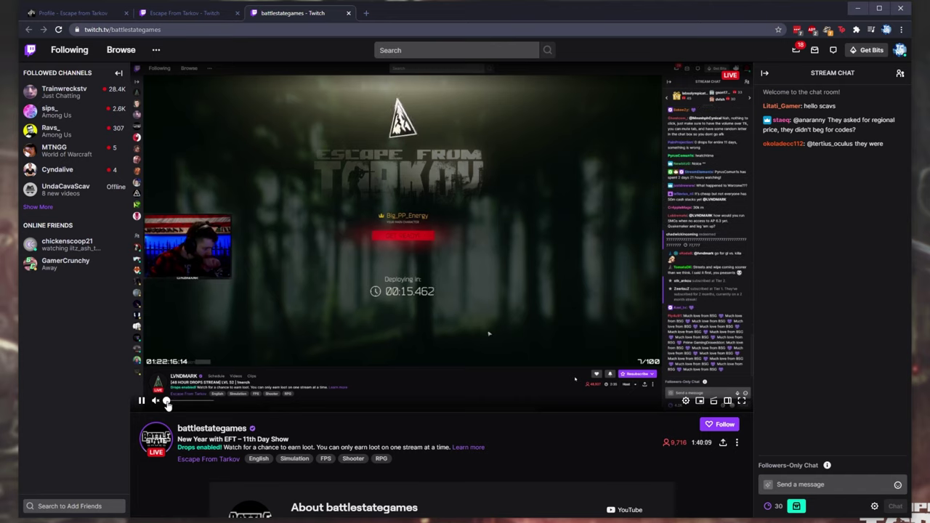
Step: Look at the browser's tab options for muting the battlestategames stream
right_click(321, 13)
mouse_move(356, 109)
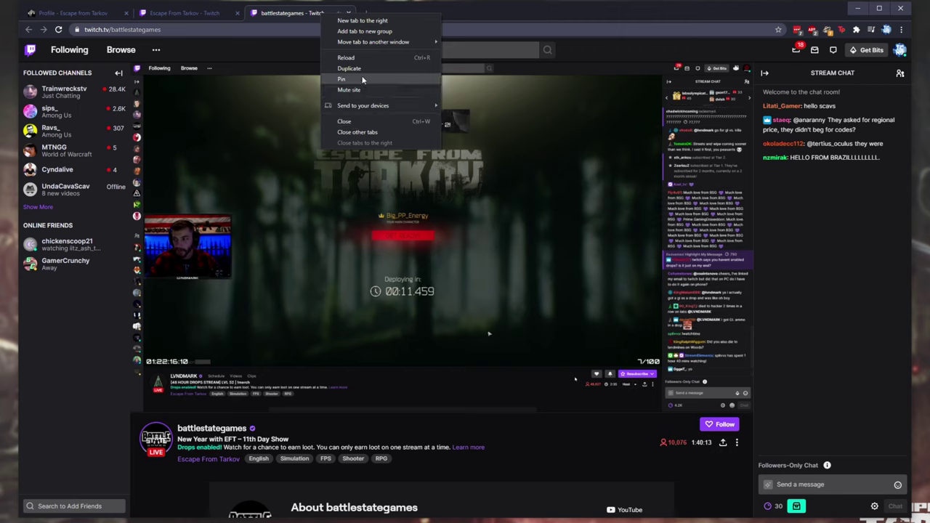
key("Escape")
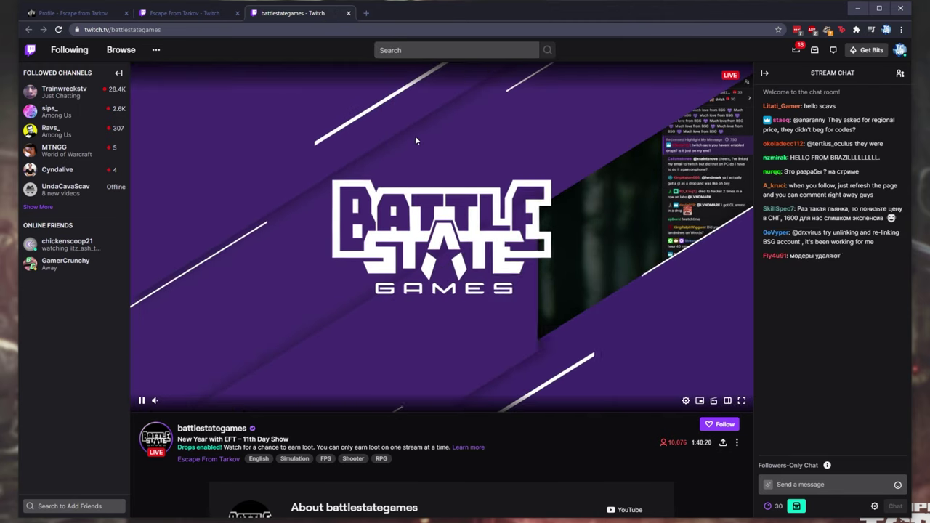
Step: Set the battlestategames stream's video quality to 160p
left_click(685, 400)
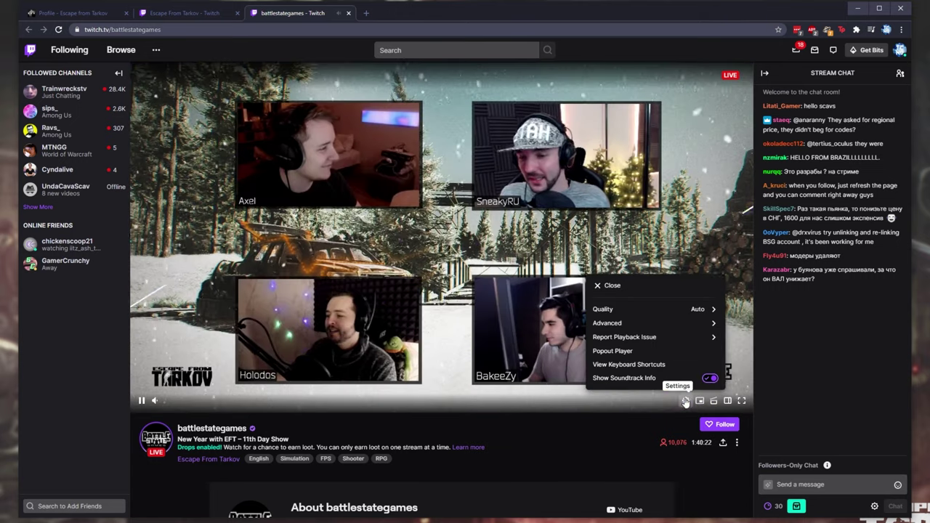
left_click(658, 310)
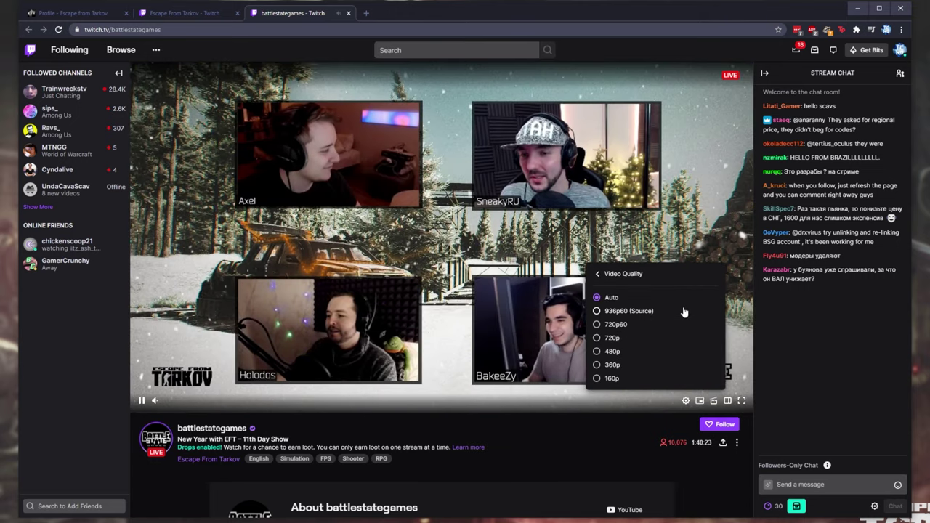
left_click(613, 377)
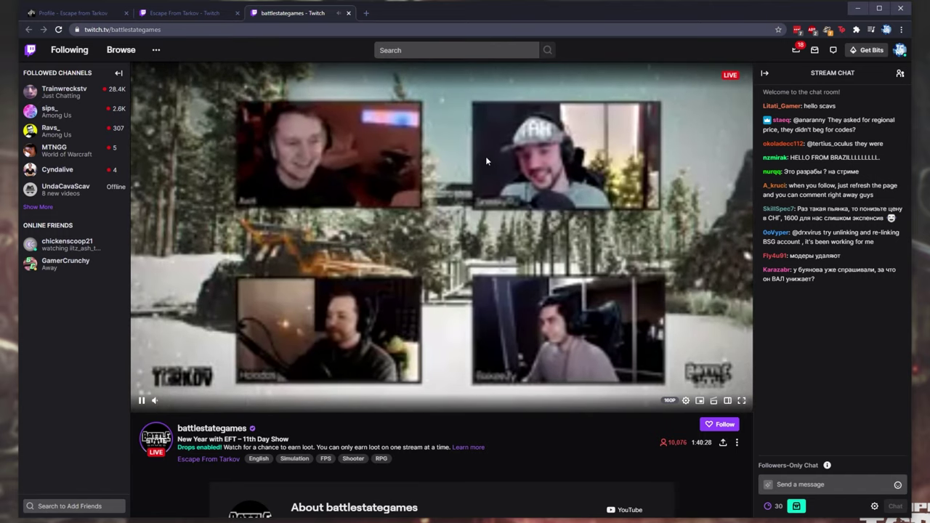
Step: Check below the playing video that the stream carries the Drops enabled label
scroll(313, 294, "down", 1)
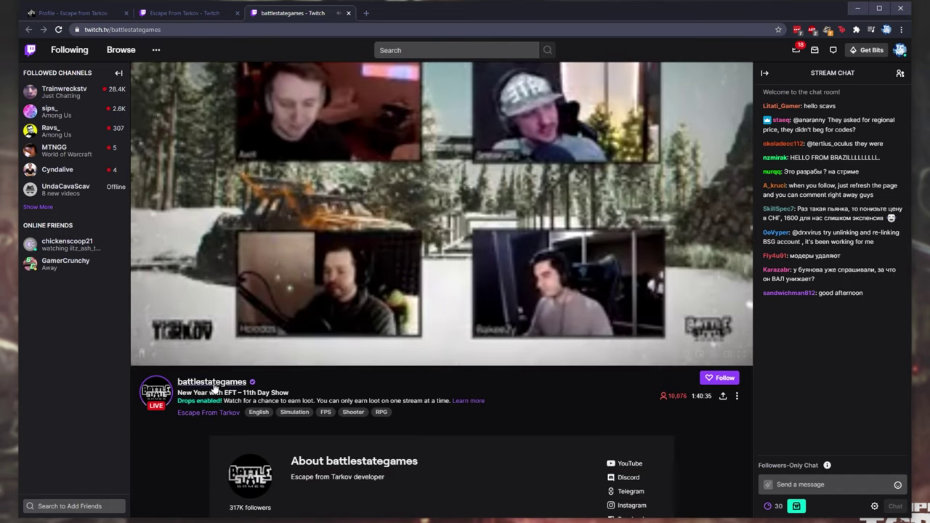
left_click_drag(196, 401, 189, 411)
left_click(543, 385)
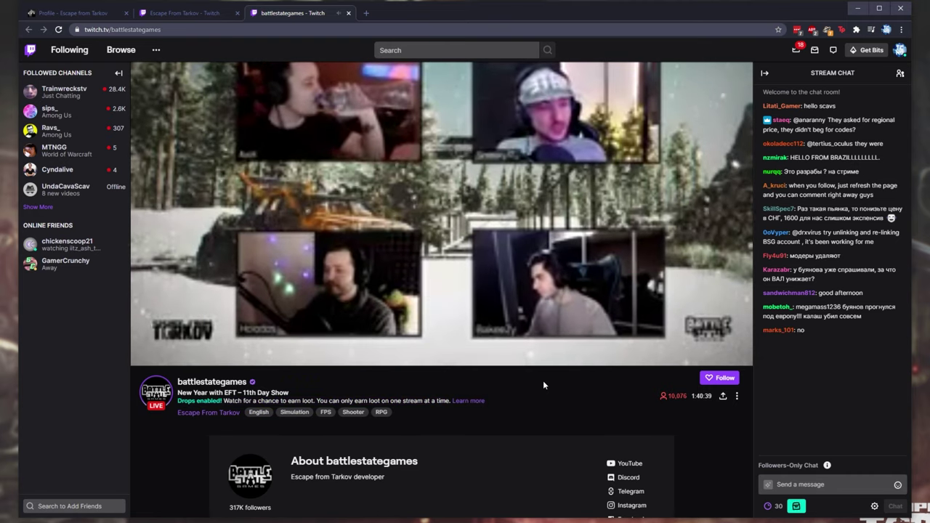
Step: Go from the stream to its Escape From Tarkov category and browse the live channels
left_click(222, 420)
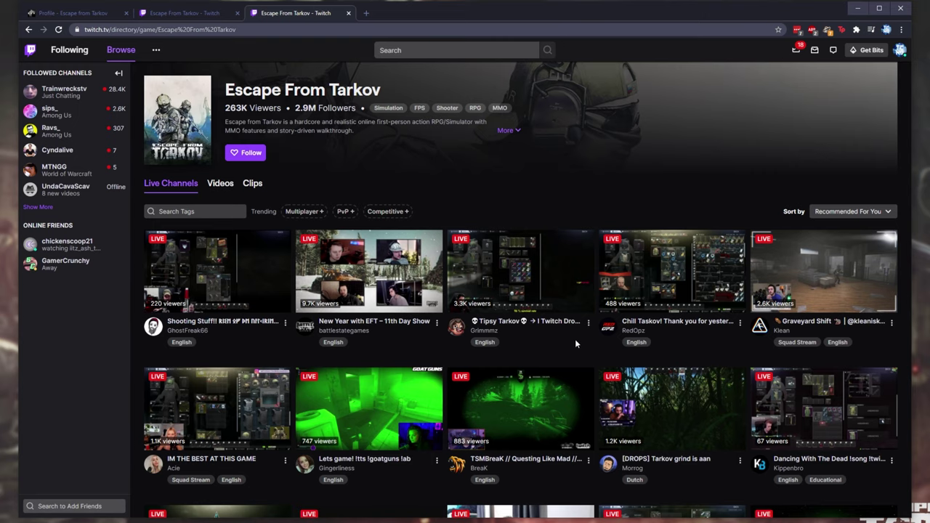
scroll(575, 340, "down", 9)
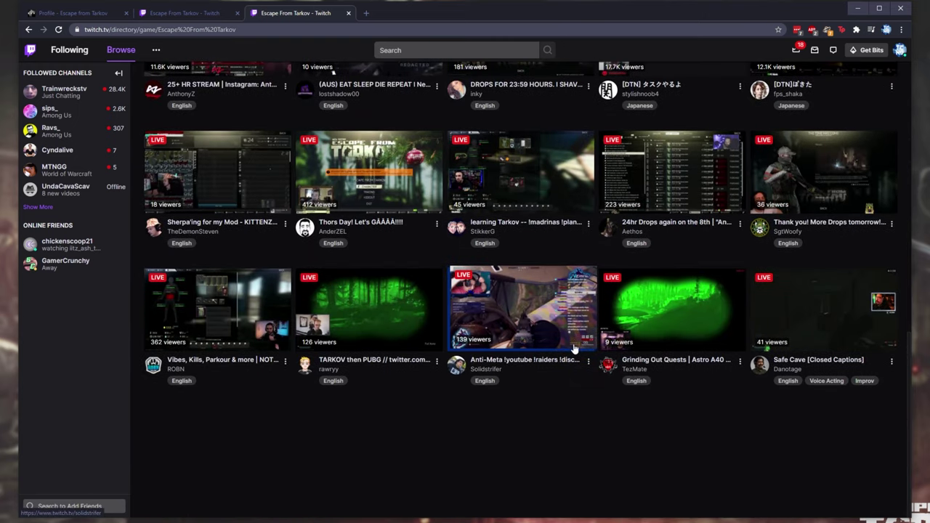
scroll(574, 349, "up", 9)
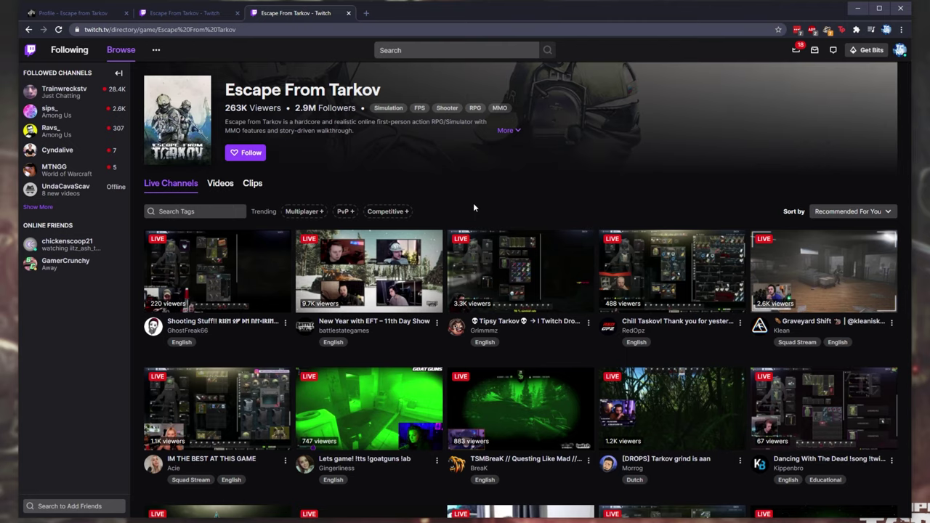
Step: Show more entries in the Escape from Tarkov website's news list and open the "New Year Events on Twitch" article
left_click(79, 13)
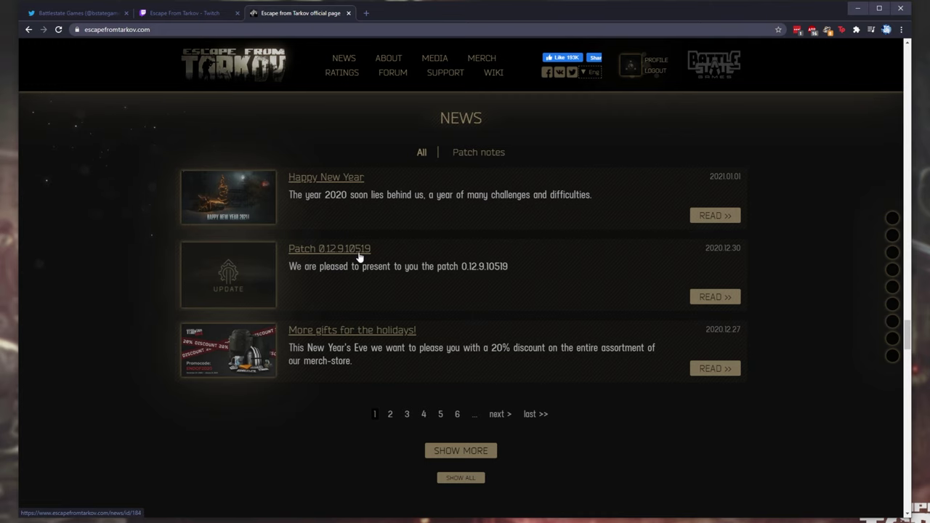
left_click(480, 451)
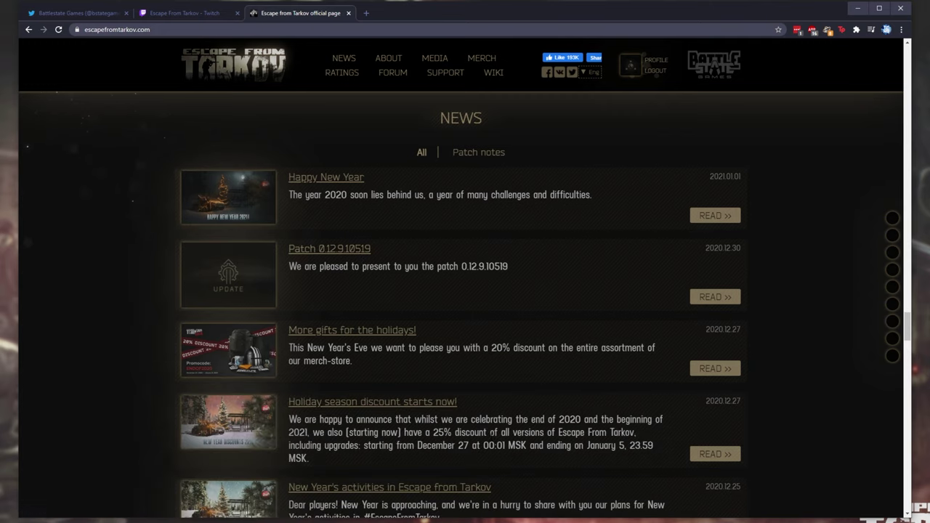
scroll(479, 451, "down", 3)
scroll(491, 441, "up", 1)
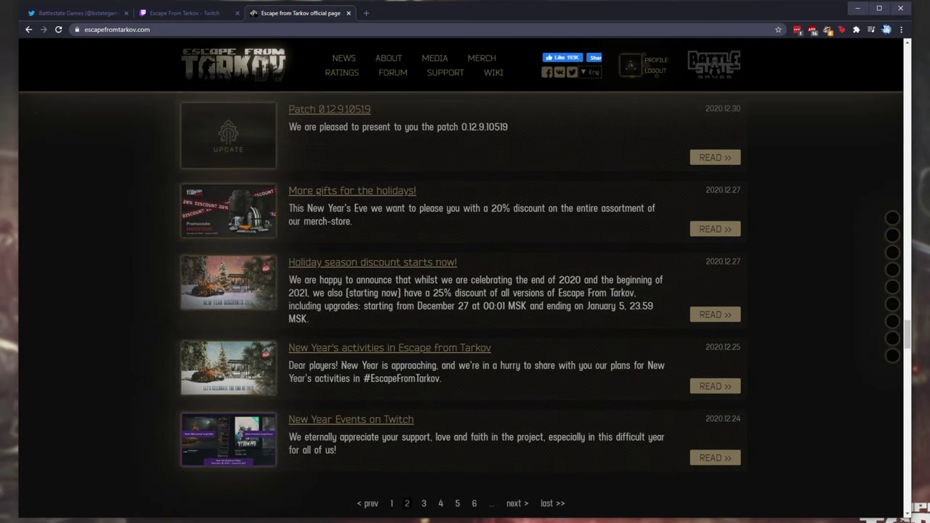
left_click(401, 421)
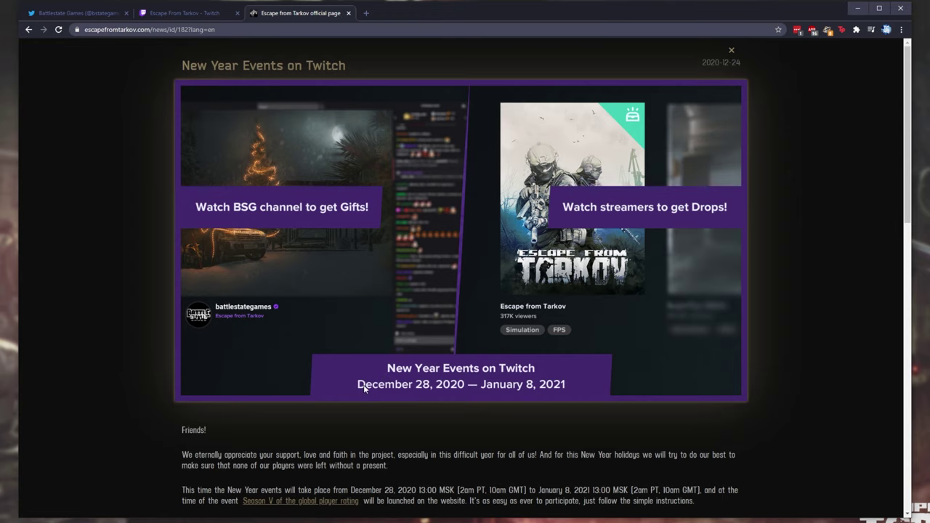
Step: Expand the December 29 entry in the article's Drops schedule to view that day's streamer channels
scroll(446, 367, "down", 8)
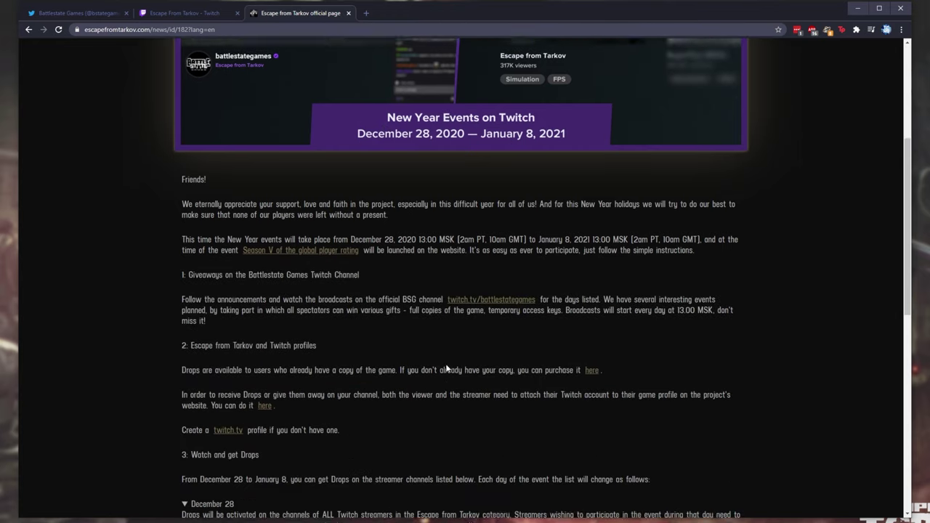
scroll(184, 369, "down", 1)
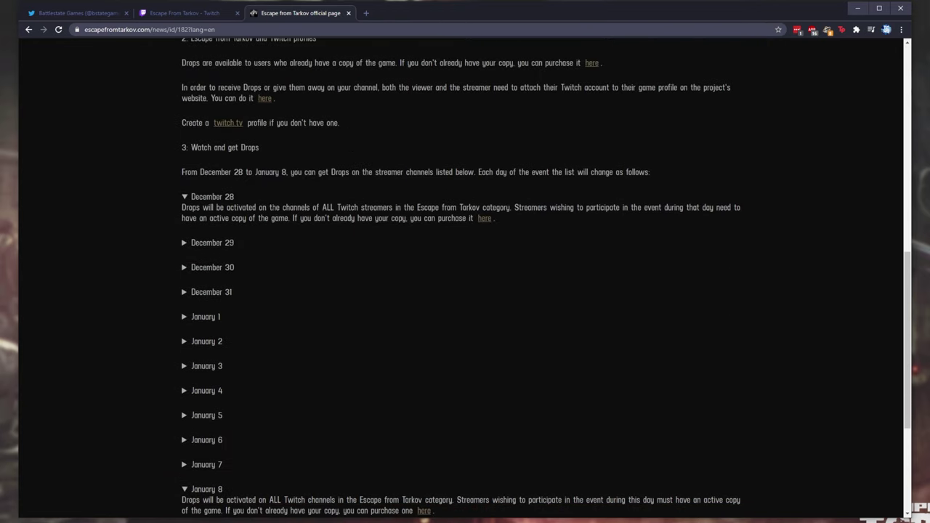
left_click(217, 244)
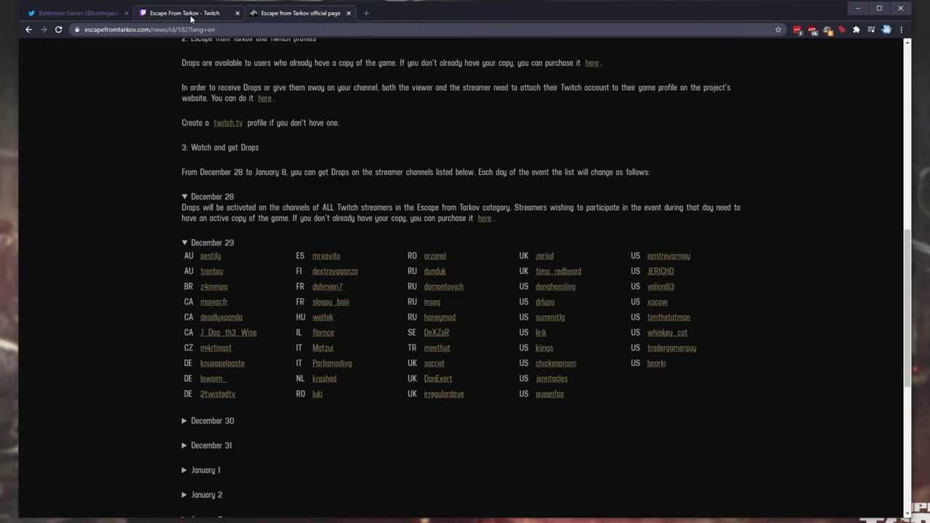
Step: Return to the Twitch category tab and open the Drops inventory from a received Escape From Tarkov Drops notification
left_click_drag(190, 15, 305, 13)
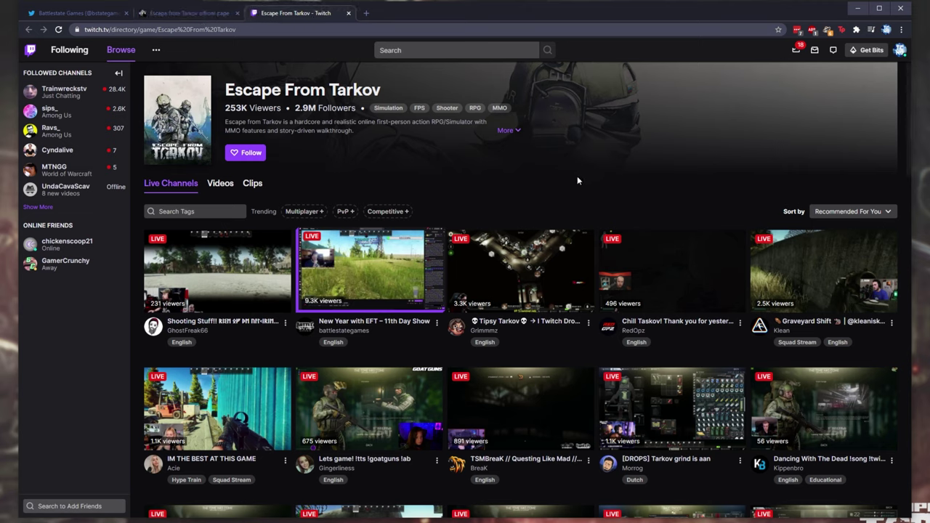
left_click(813, 51)
scroll(691, 156, "down", 5)
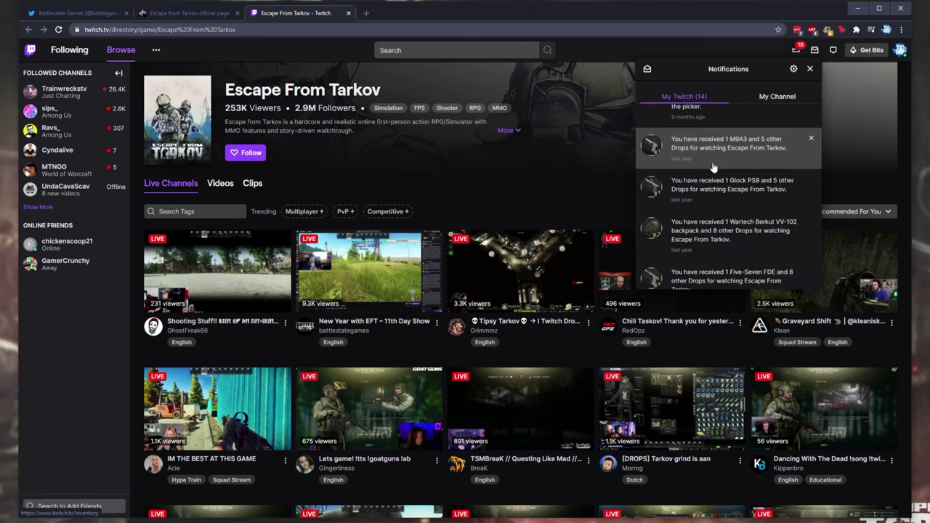
left_click(754, 167)
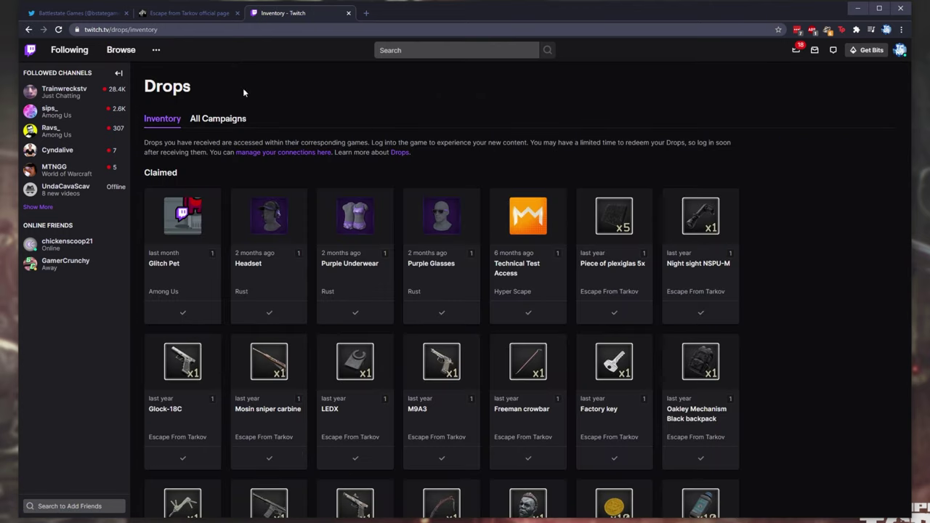
Step: Examine the Drops inventory page's web address and browse the claimed Escape From Tarkov items
left_click(139, 30)
left_click(293, 89)
scroll(460, 133, "down", 1)
scroll(460, 133, "down", 3)
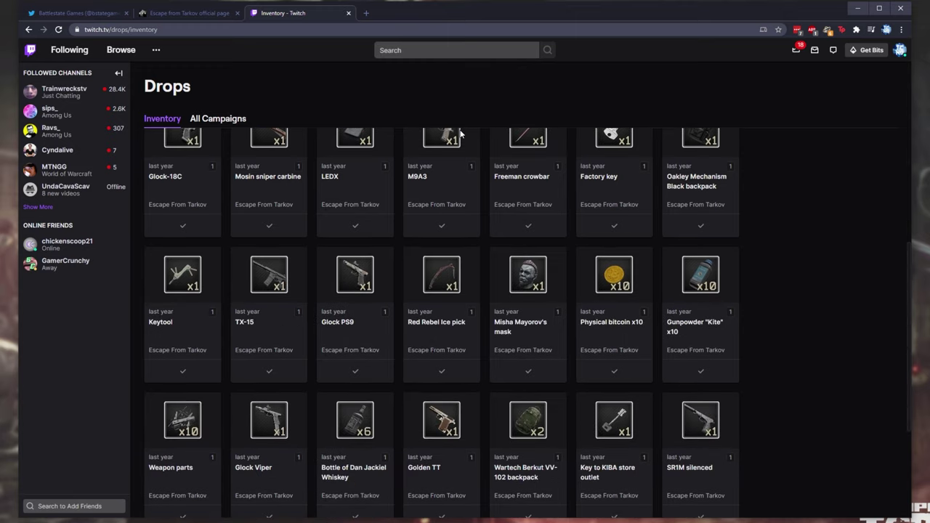
scroll(459, 218, "up", 2)
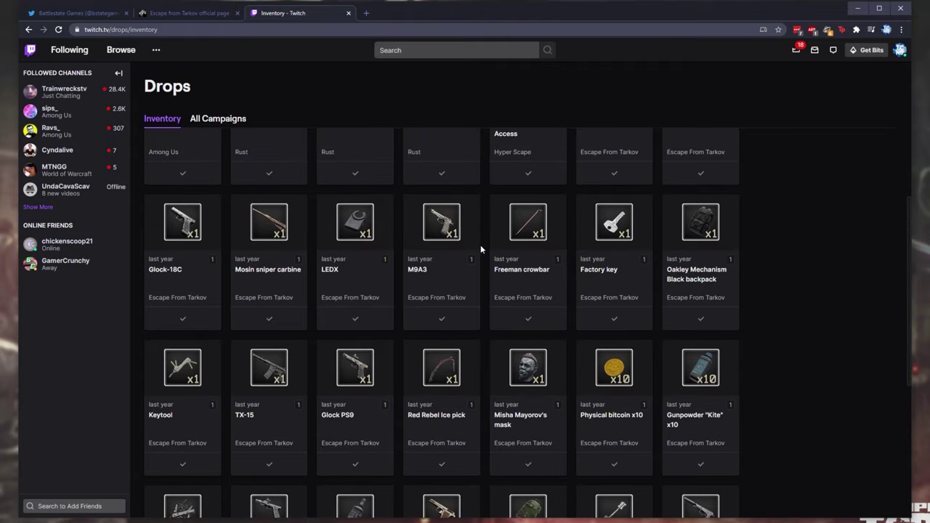